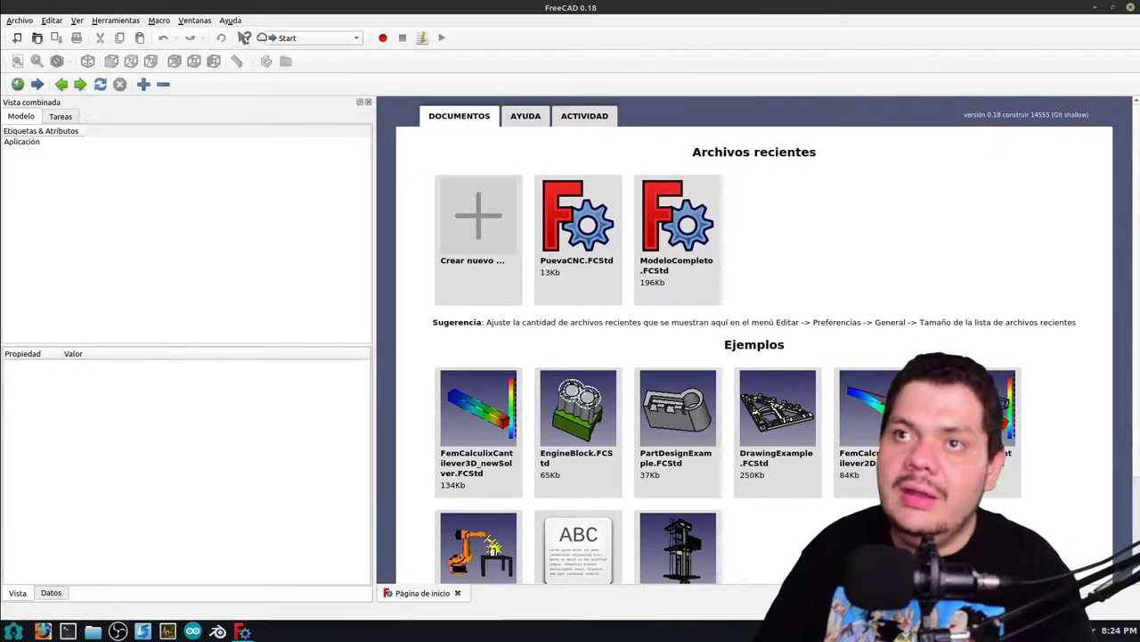
Create a new document and switch to the Part Design workbench
click(16, 40)
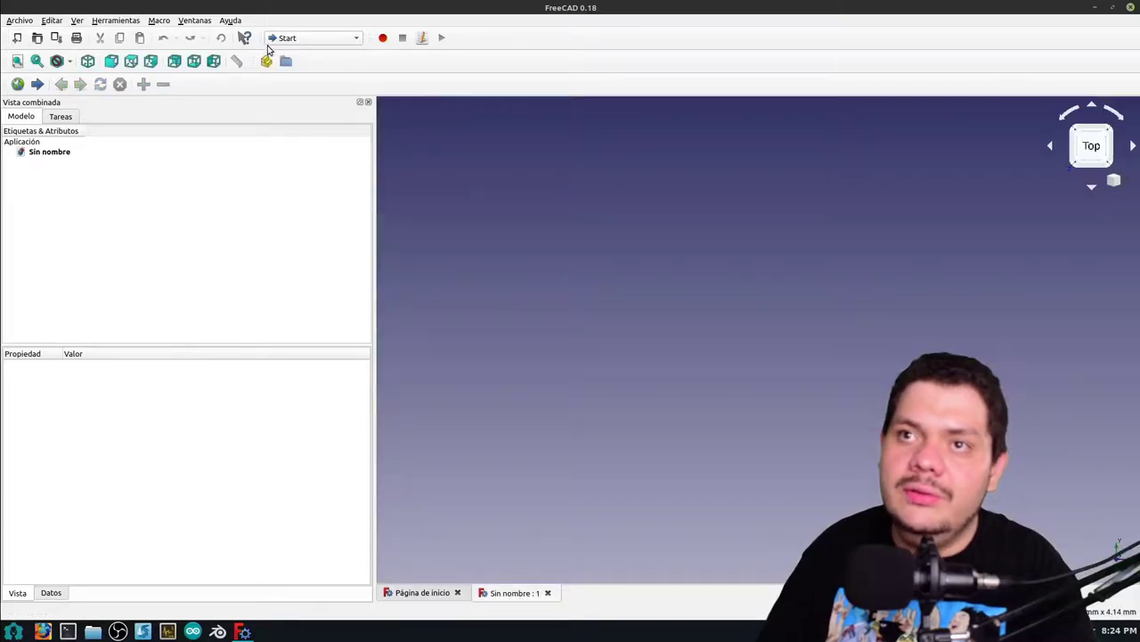
click(285, 38)
click(302, 155)
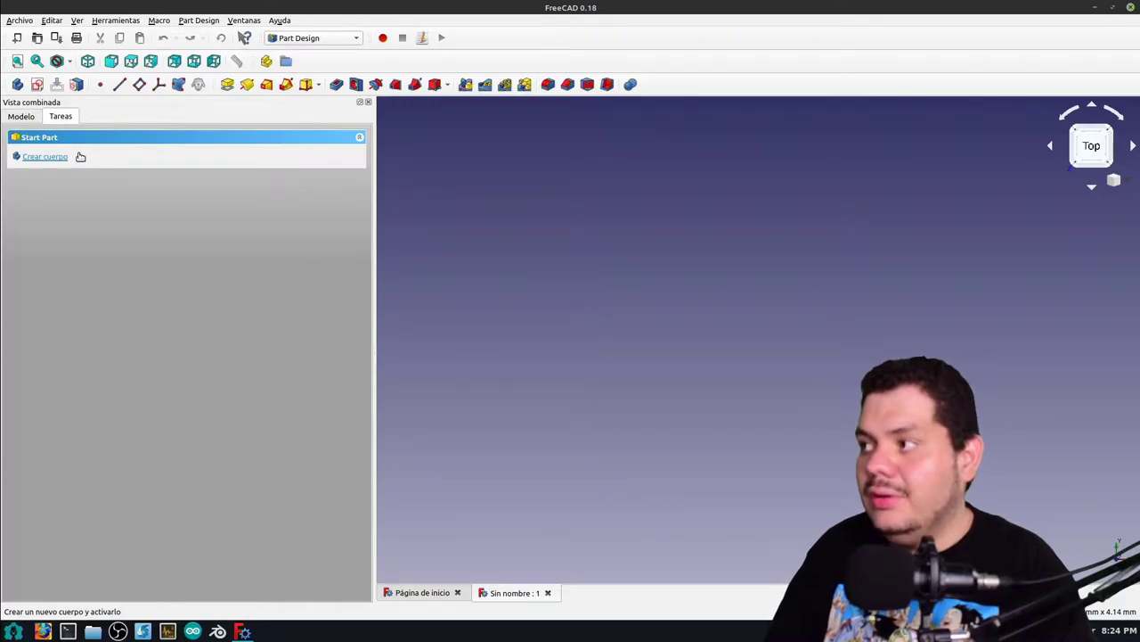
Create a body and start a new sketch, bringing up the sketch plane choice
click(64, 157)
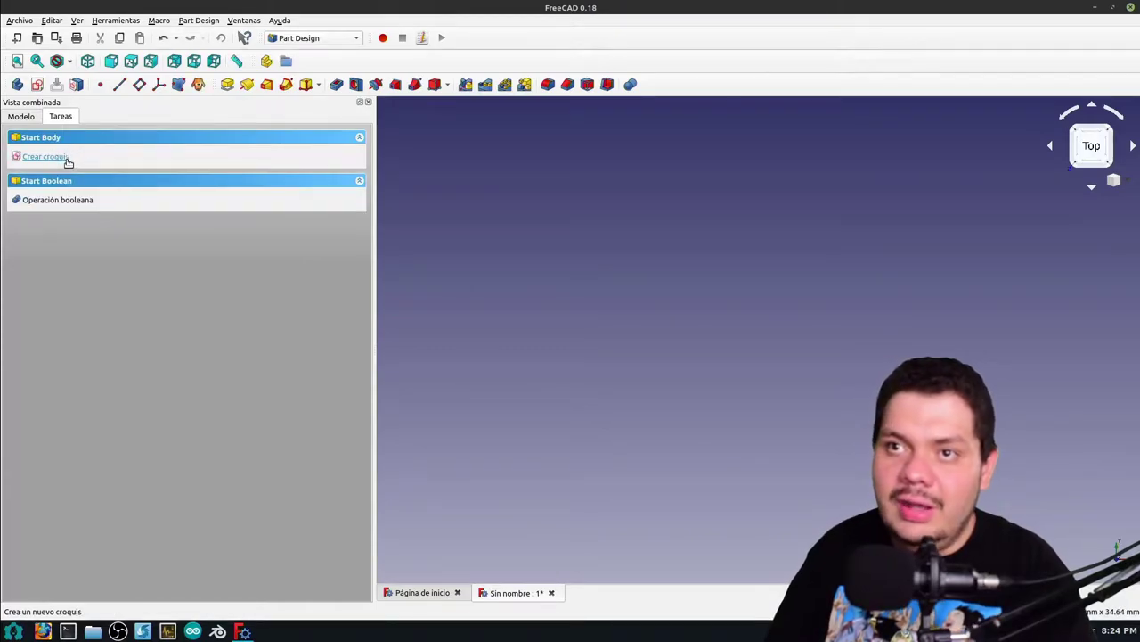
click(67, 159)
middle_drag(940, 282, 864, 294)
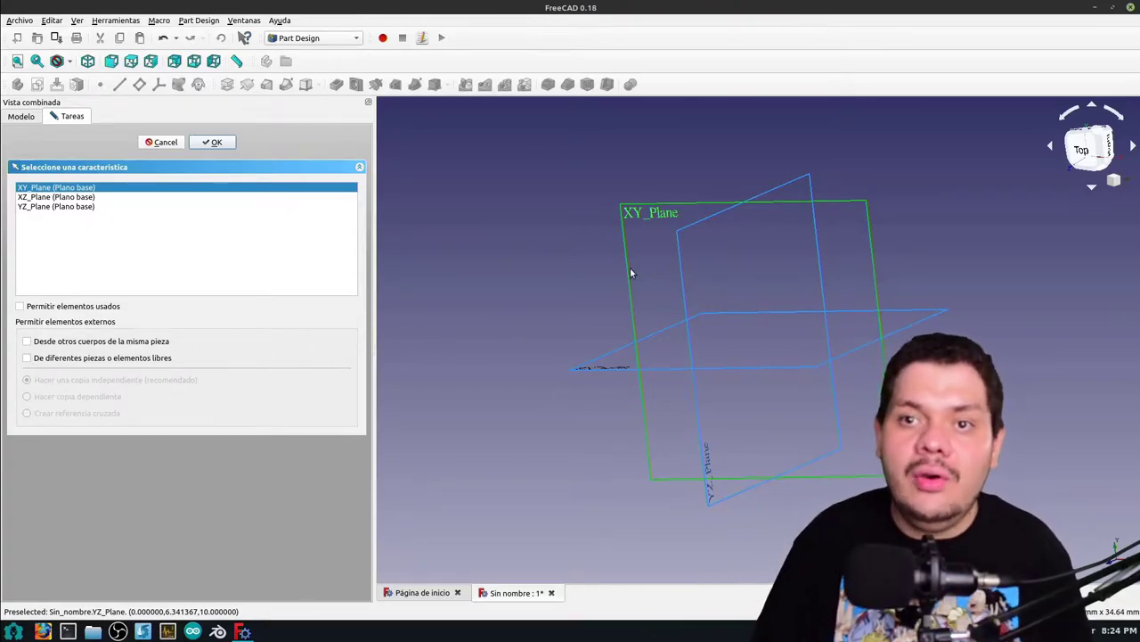
Draw a closed four-line profile on XY_Plane and close the sketch
click(212, 141)
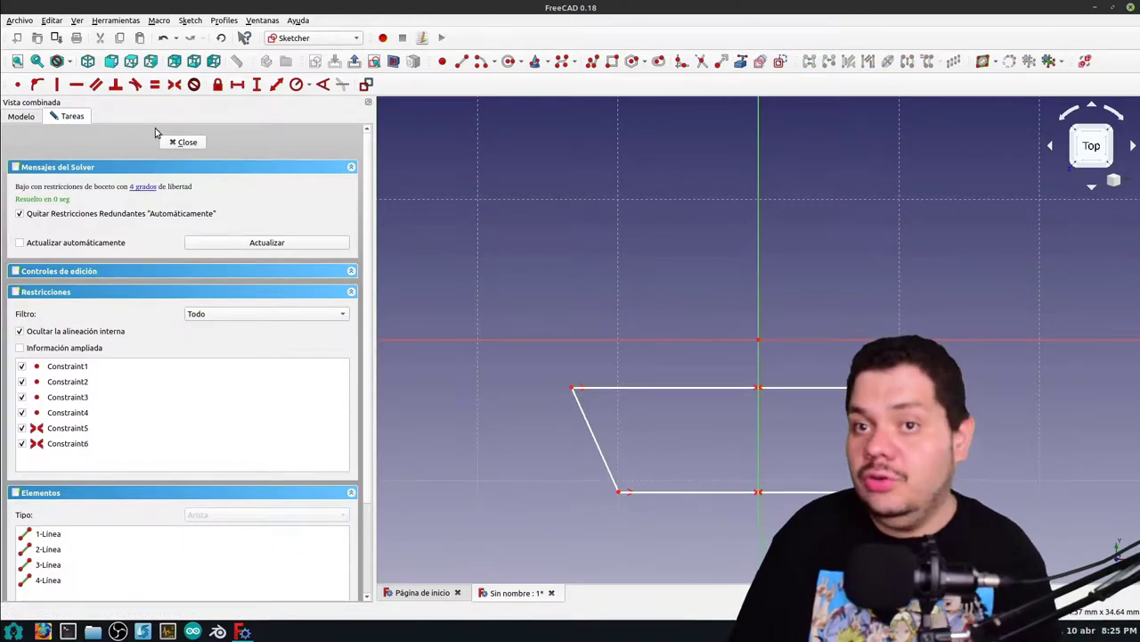
click(182, 143)
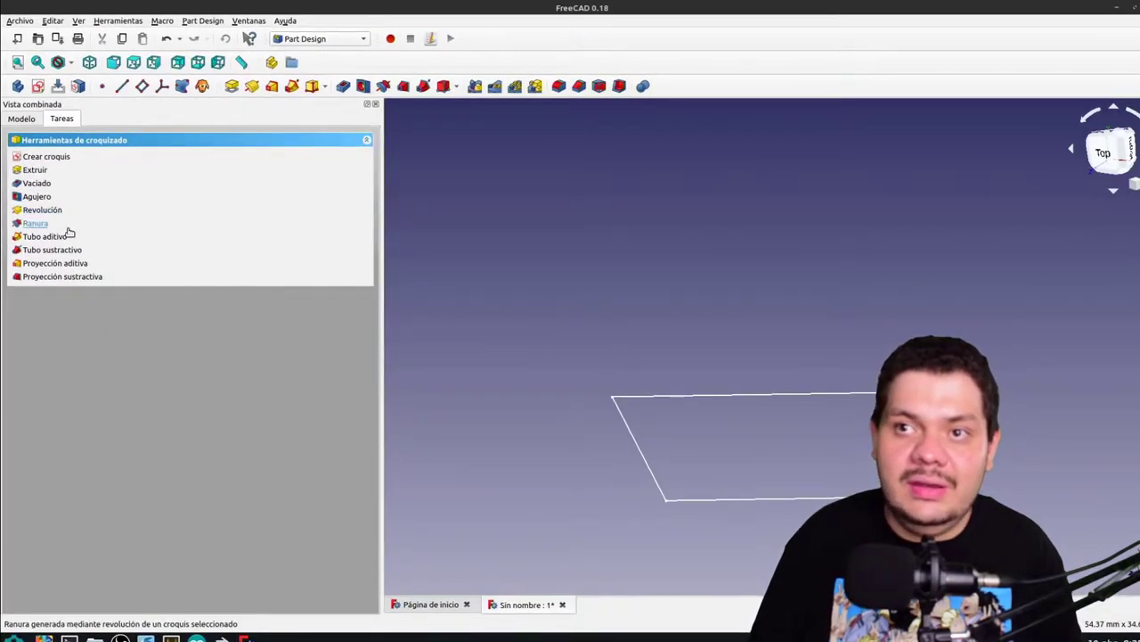
Revolve the profile reversed about the sketch's horizontal axis, previewing a 360° hollow cylinder
click(70, 211)
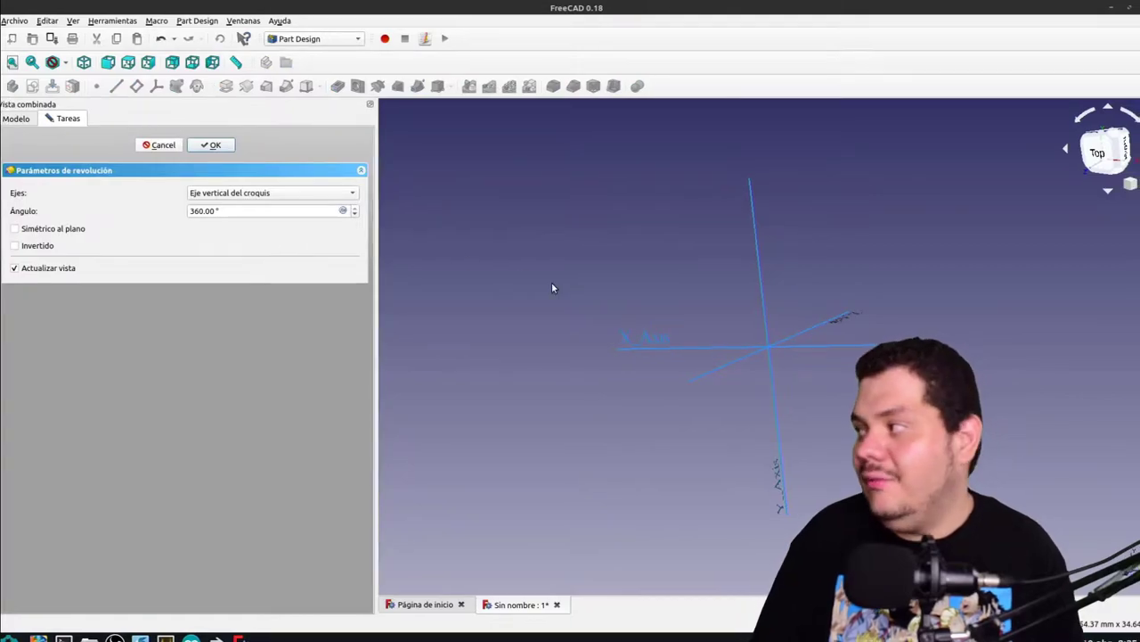
click(223, 189)
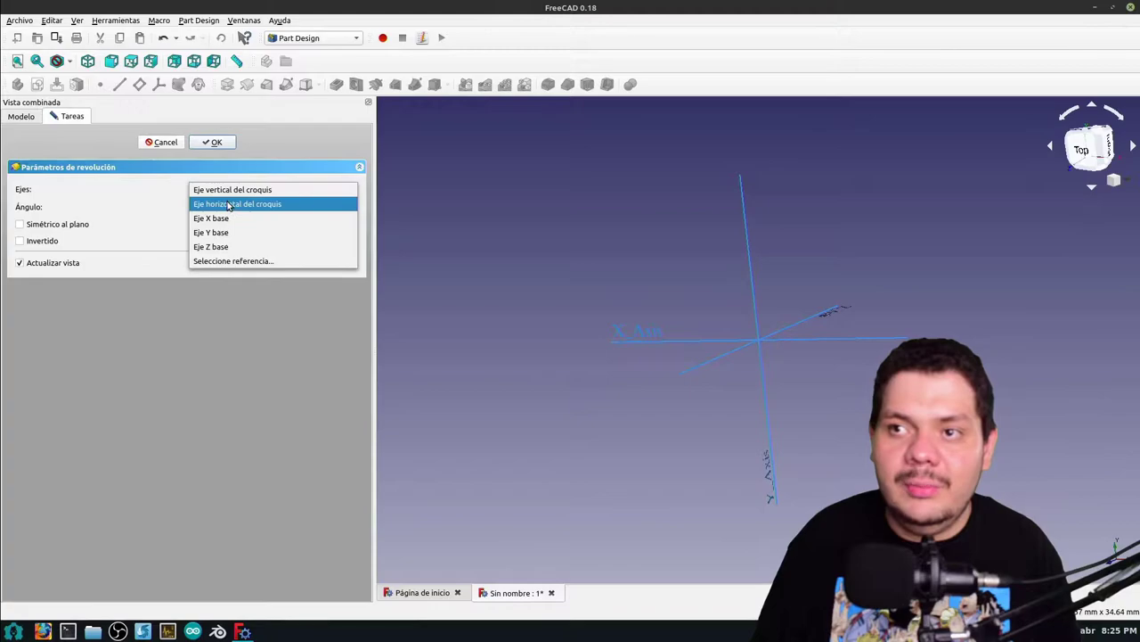
click(228, 202)
mouse_move(1002, 405)
middle_down()
mouse_move(704, 384)
mouse_move(792, 402)
mouse_move(876, 336)
mouse_move(840, 364)
mouse_move(927, 338)
middle_up()
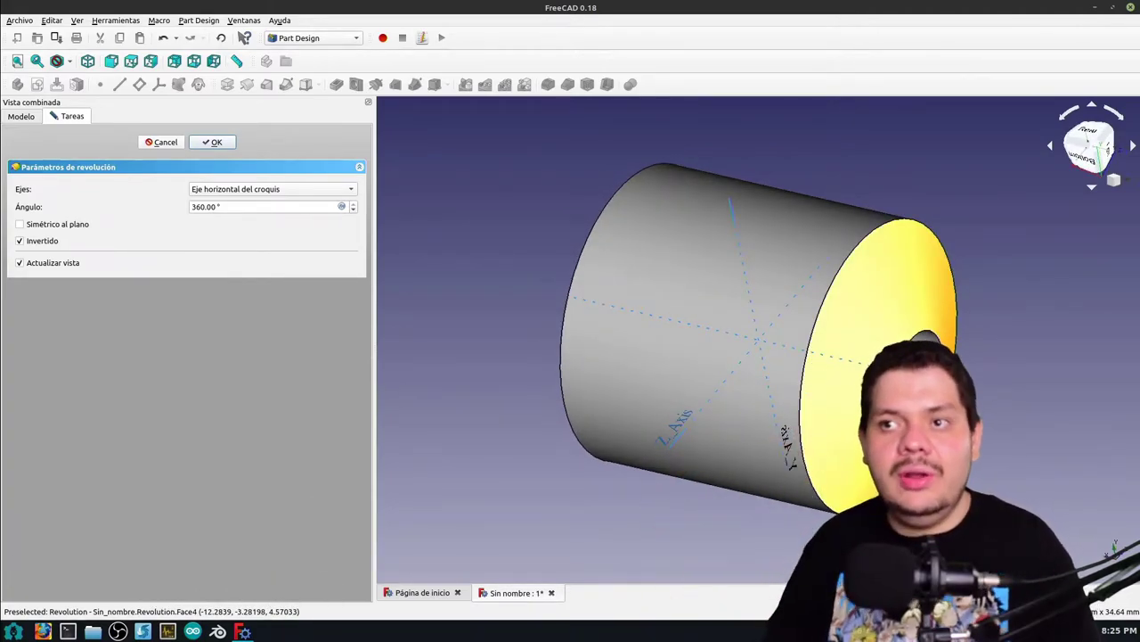
Reduce the revolution angle from 360° to 45° and confirm the wedge
mouse_move(926, 339)
middle_down()
mouse_move(828, 365)
mouse_move(891, 374)
middle_up()
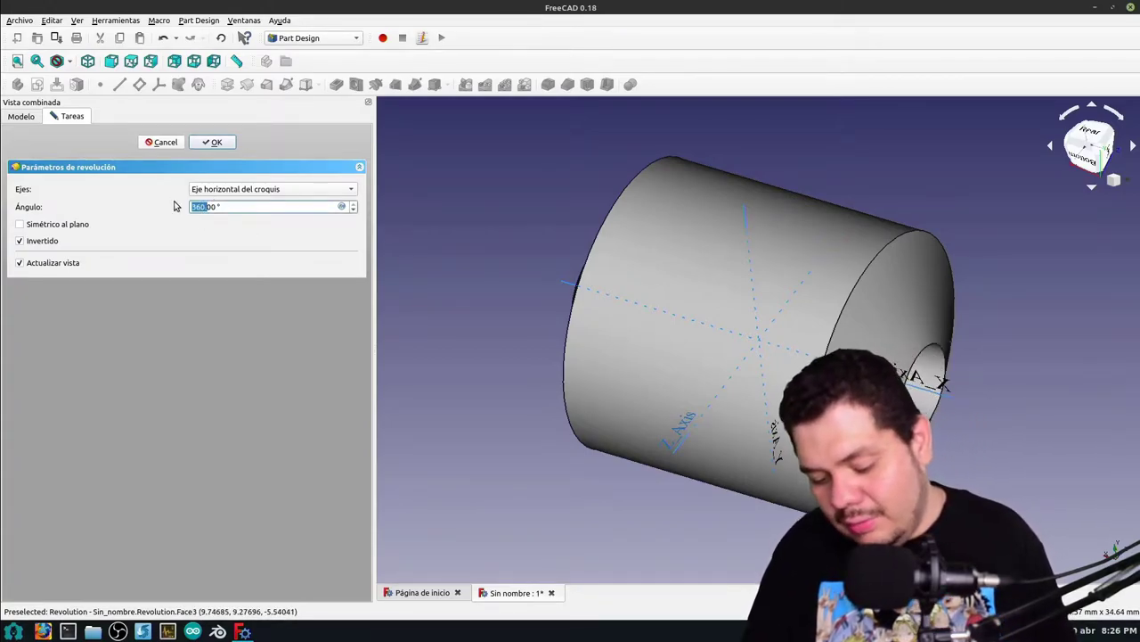
key(BackSpace)
text(0)
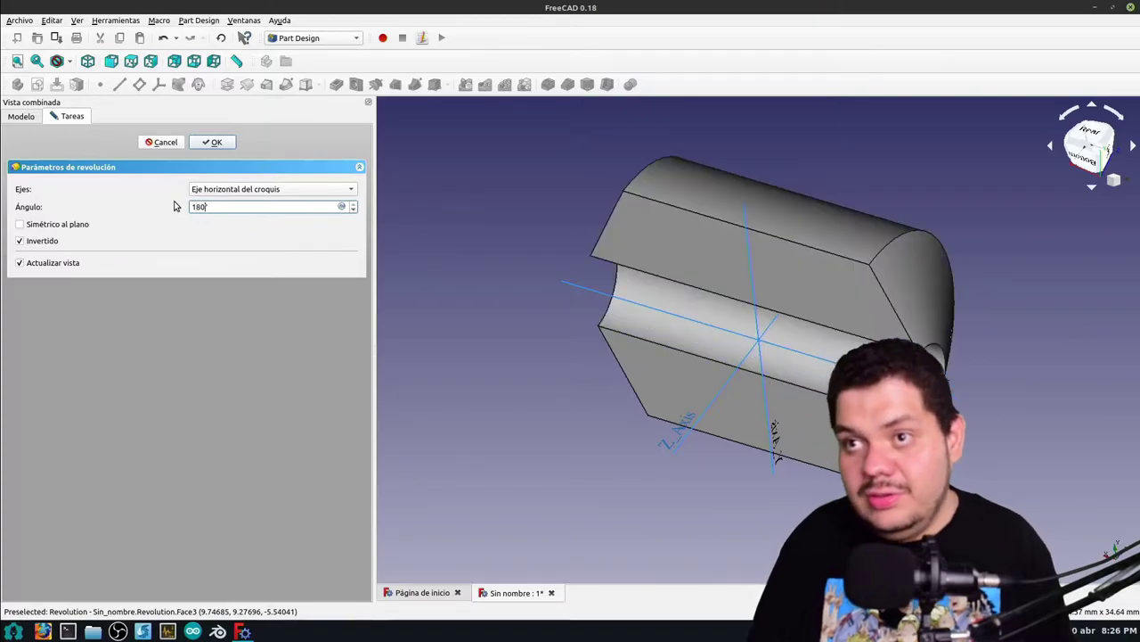
text(3)
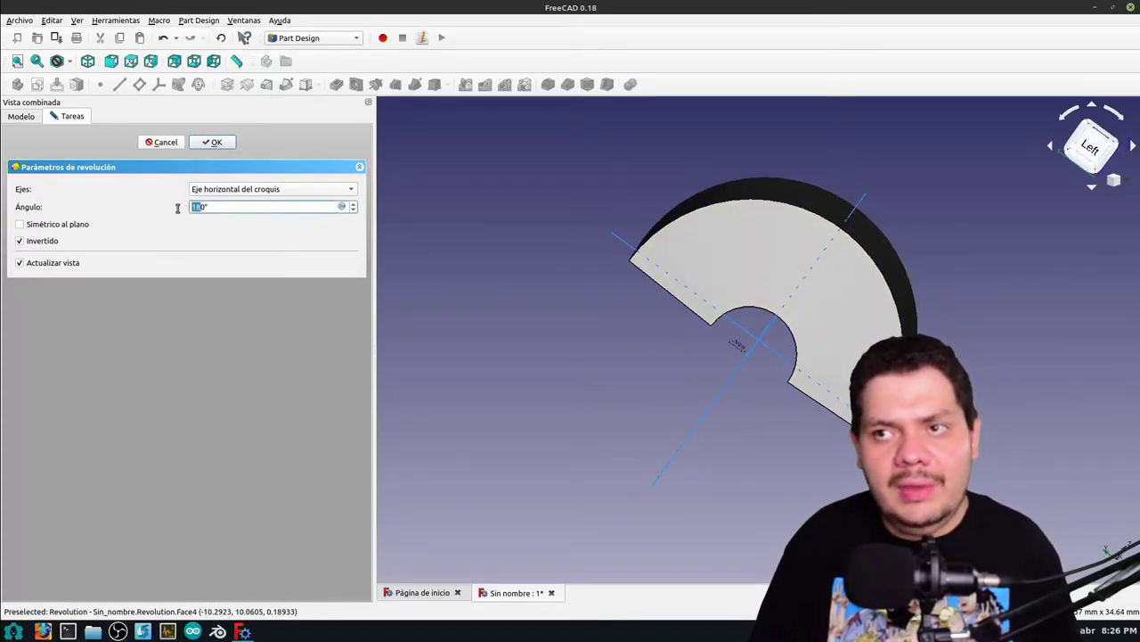
key(BackSpace)
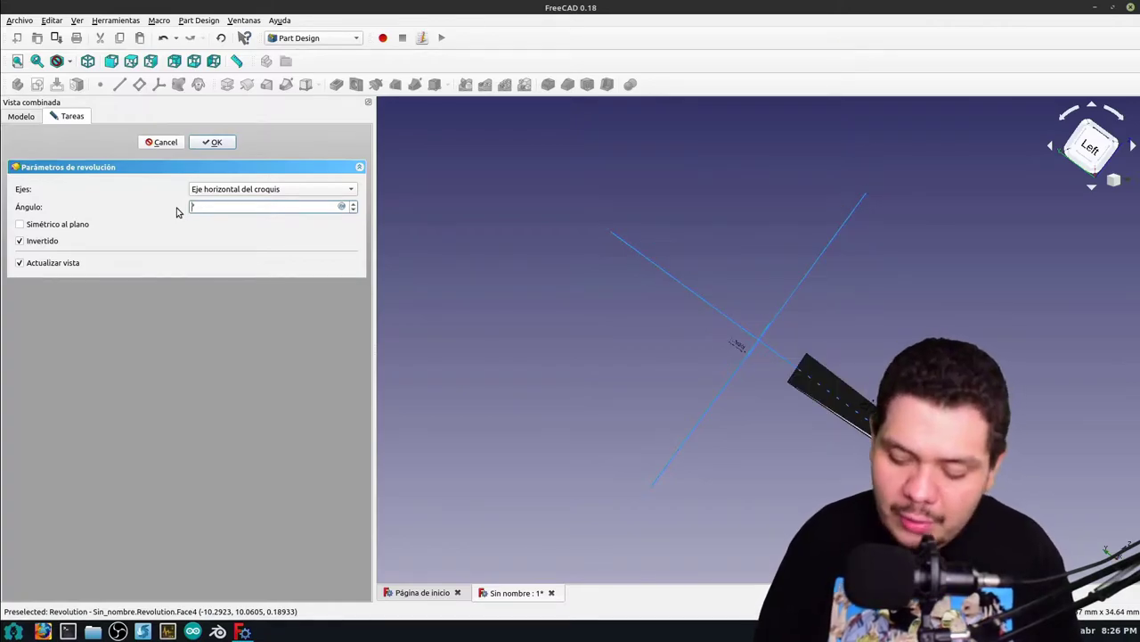
text(45)
mouse_move(1020, 406)
middle_down()
mouse_move(1043, 377)
mouse_move(505, 290)
middle_up()
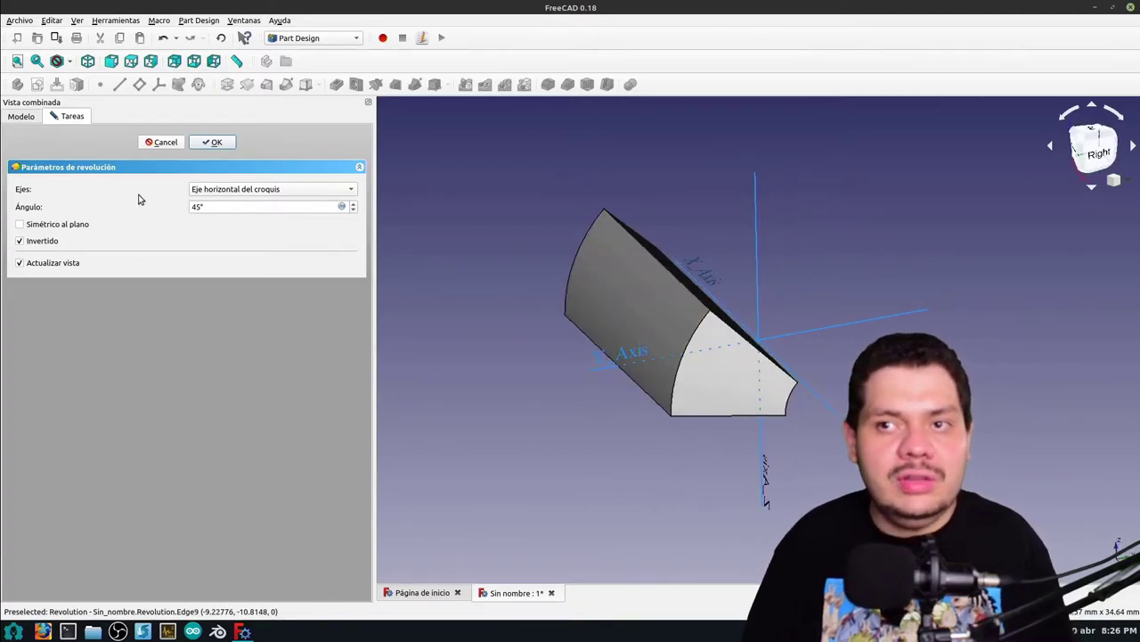
click(211, 142)
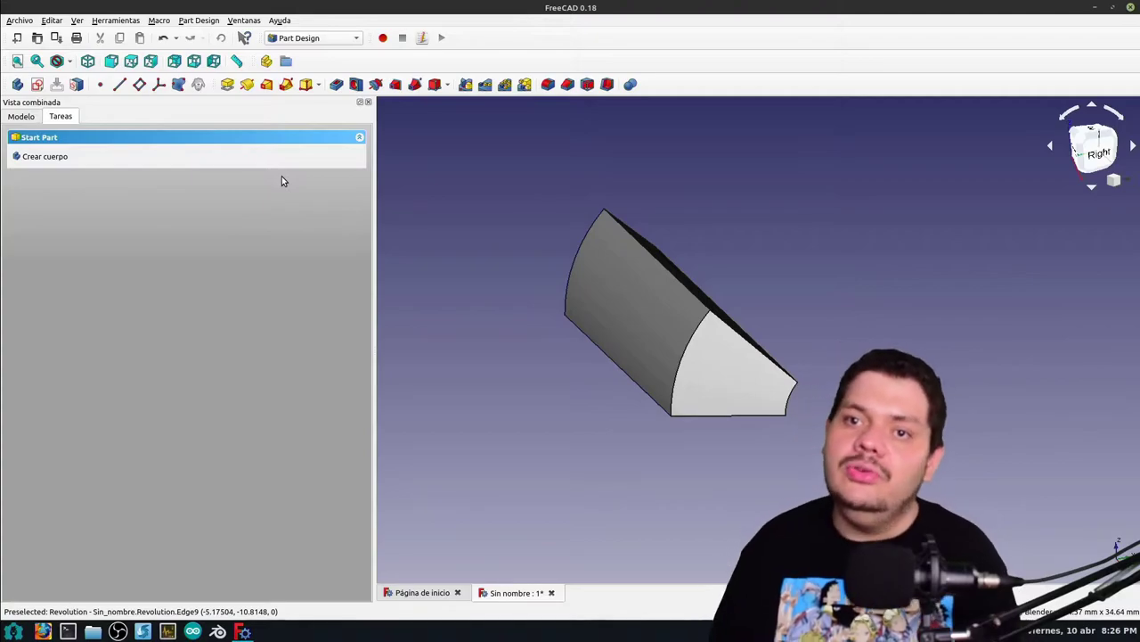
Try sketching on the wedge's long face and dismiss the 'No hay soporte plano' warning
middle_drag(541, 347, 657, 334)
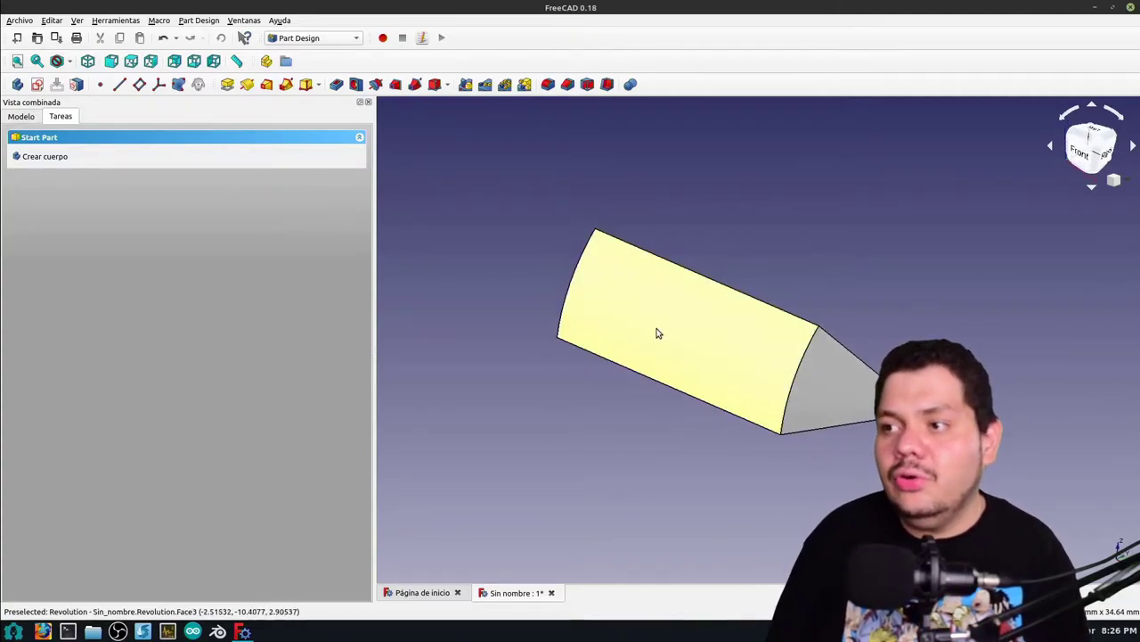
click(708, 343)
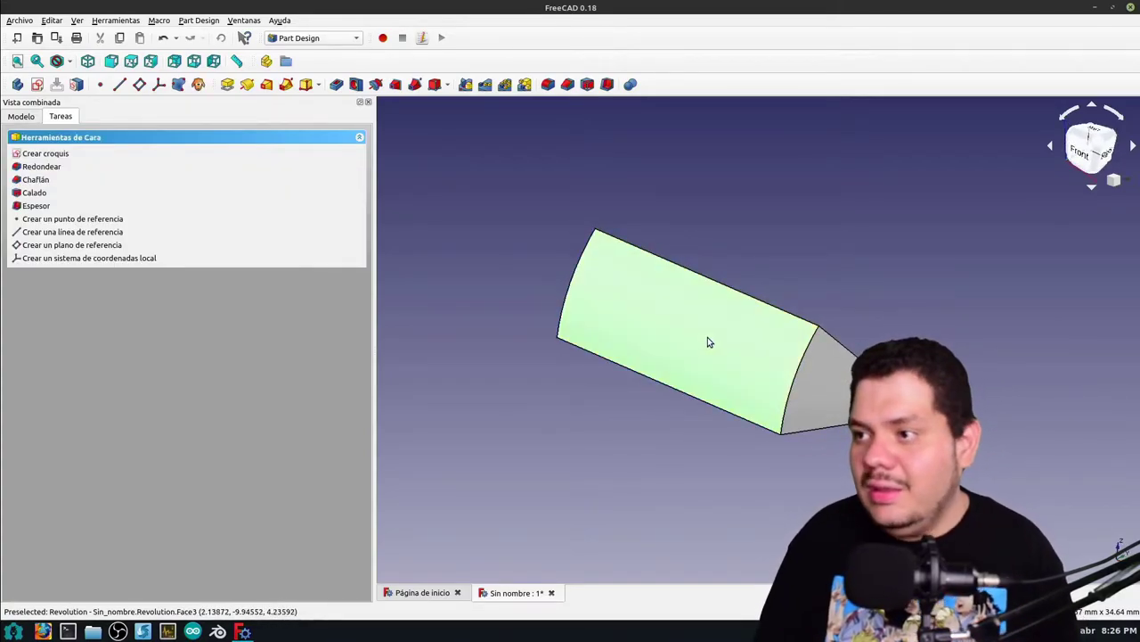
click(55, 159)
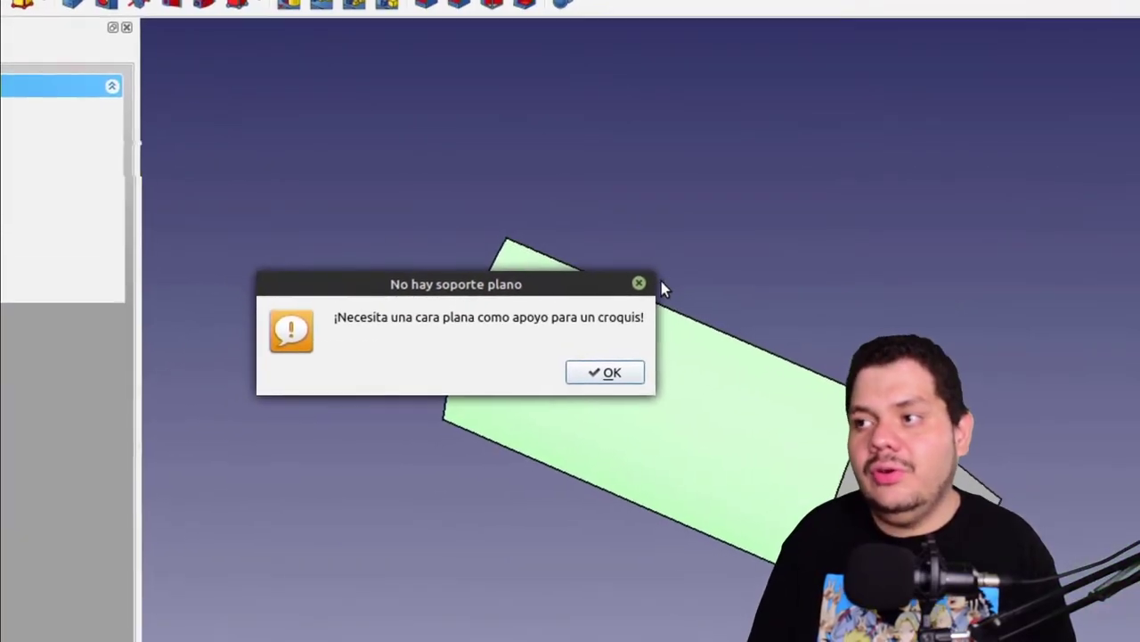
click(647, 283)
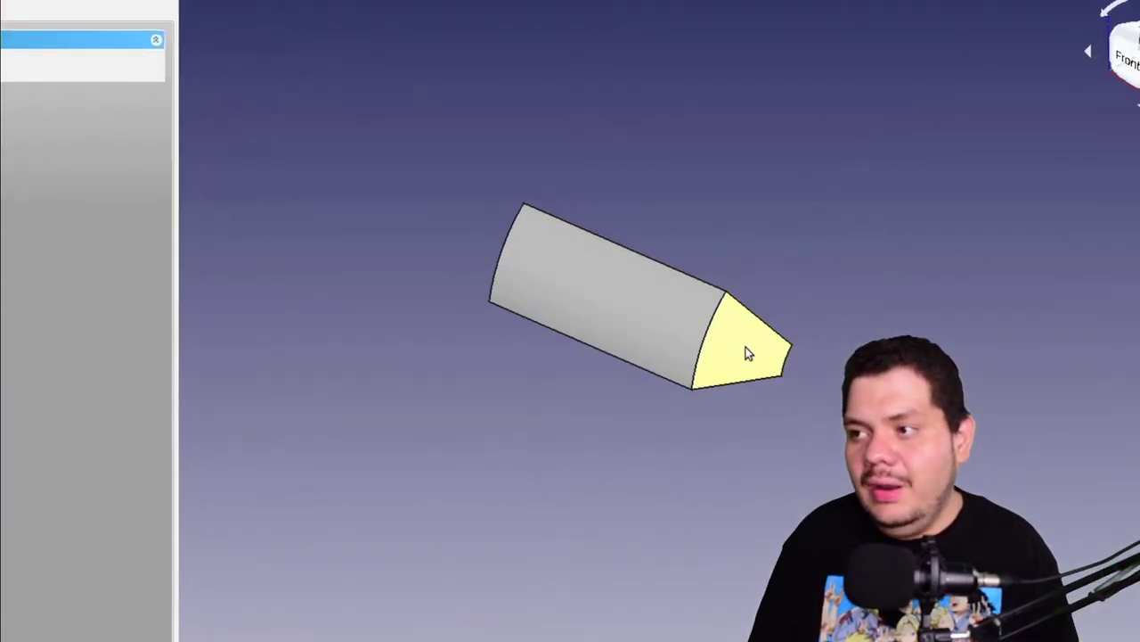
Select the wedge's flat top face and open a new sketch on it
click(746, 347)
mouse_move(746, 347)
mouse_down()
mouse_move(834, 367)
mouse_move(766, 339)
mouse_up()
click(691, 268)
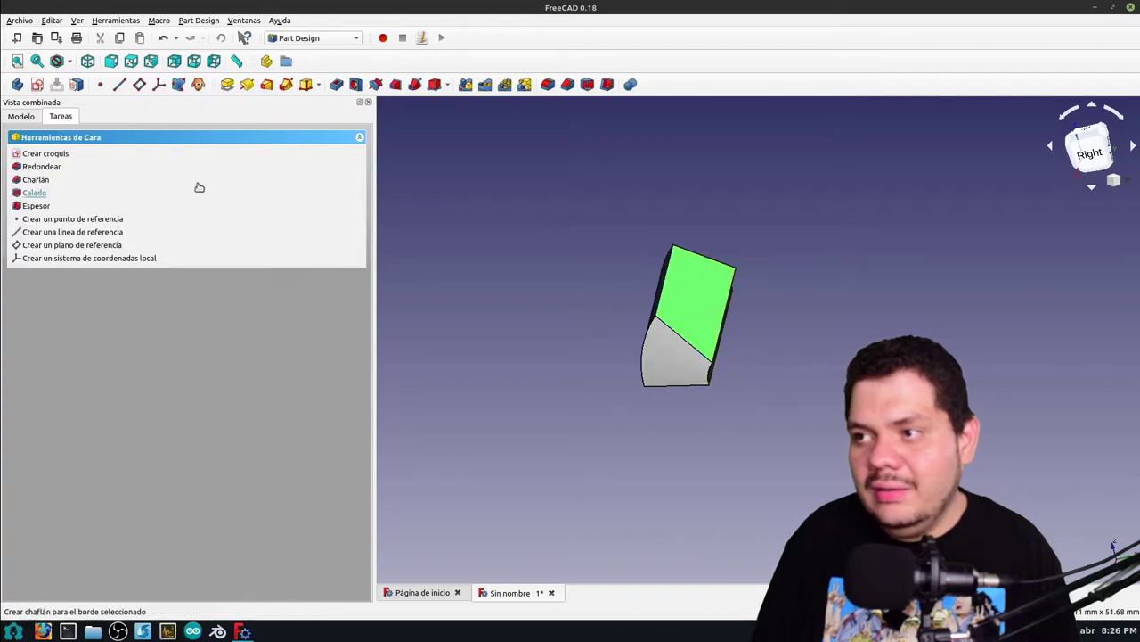
click(44, 153)
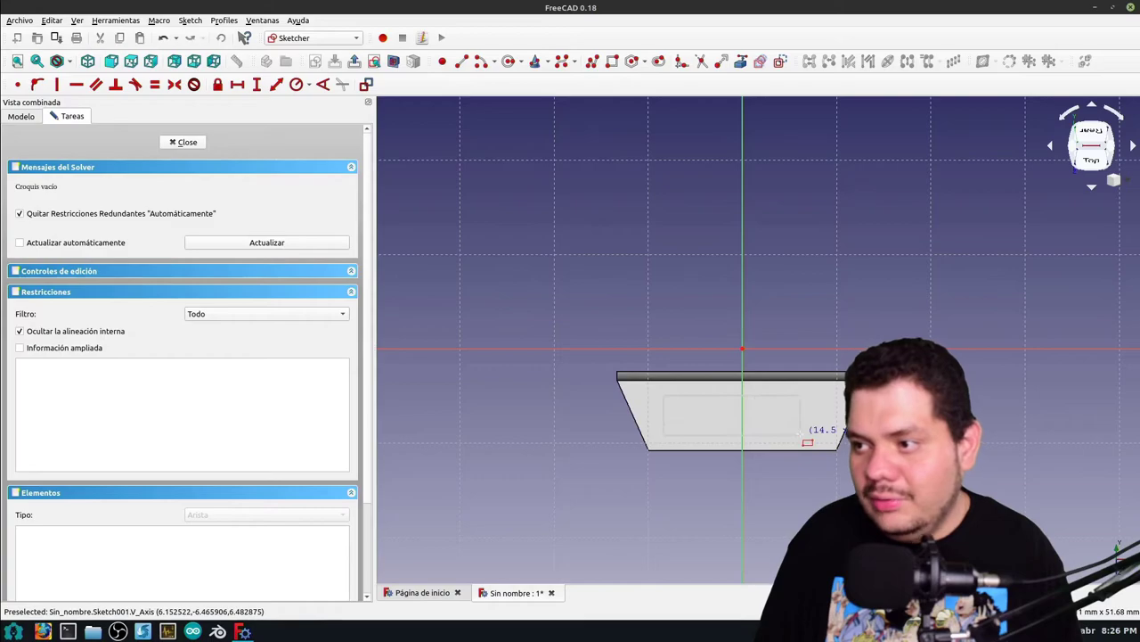
Sketch a rectangle symmetric about the V-axis on the top face and close the sketch
click(818, 438)
scroll(818, 437, up, 5)
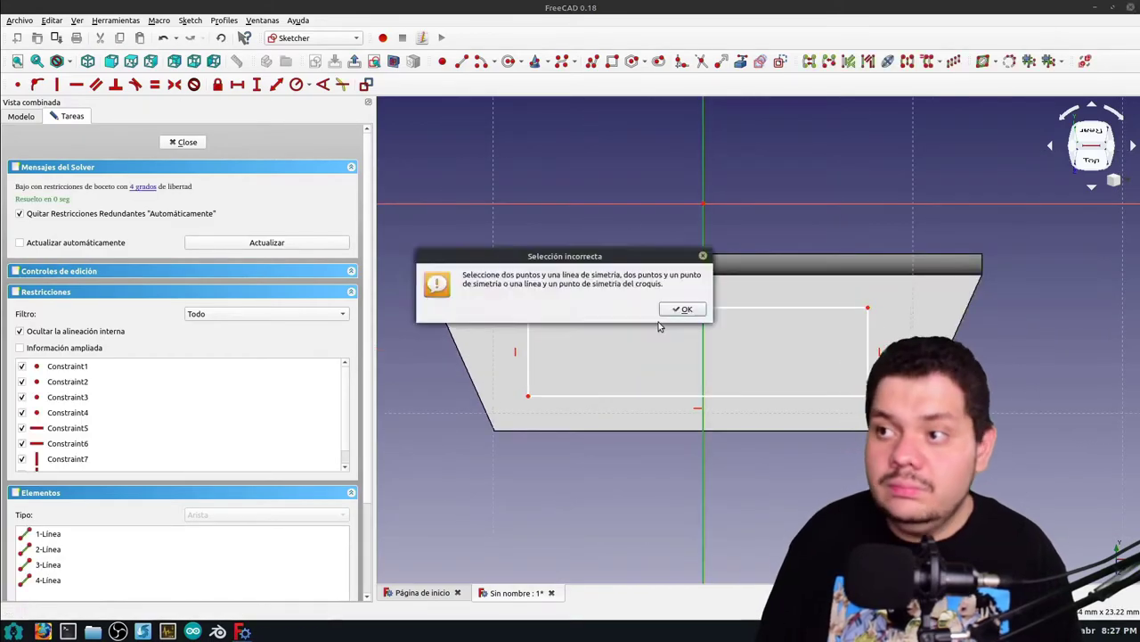
click(683, 308)
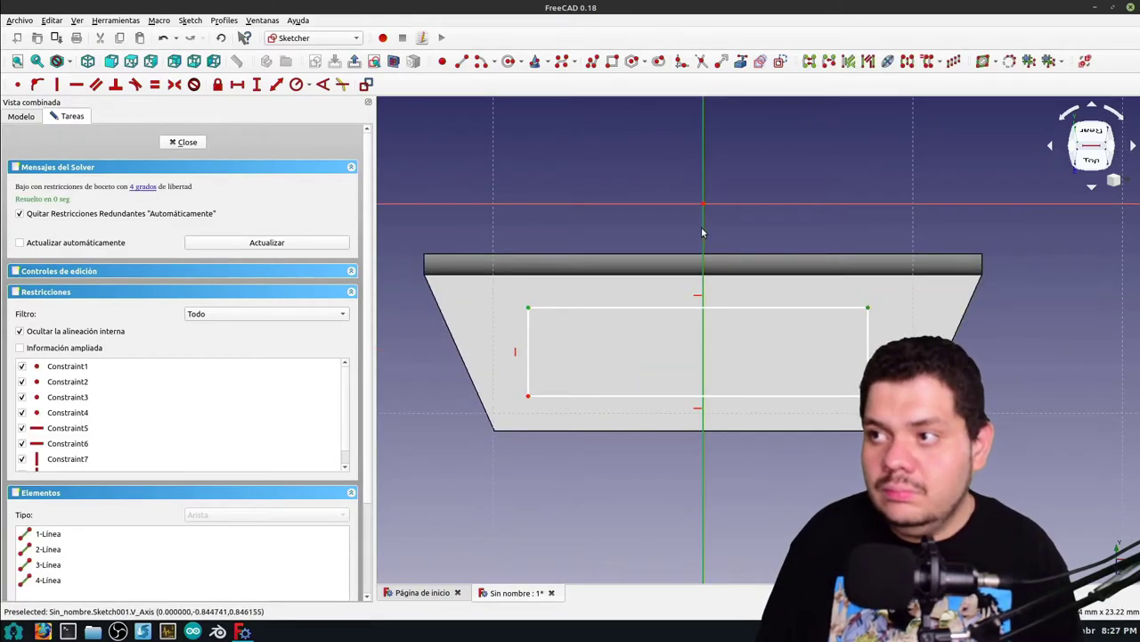
click(183, 142)
Pocket Sketch001 'A través de todos' through the wedge and inspect the cut
click(54, 194)
click(59, 117)
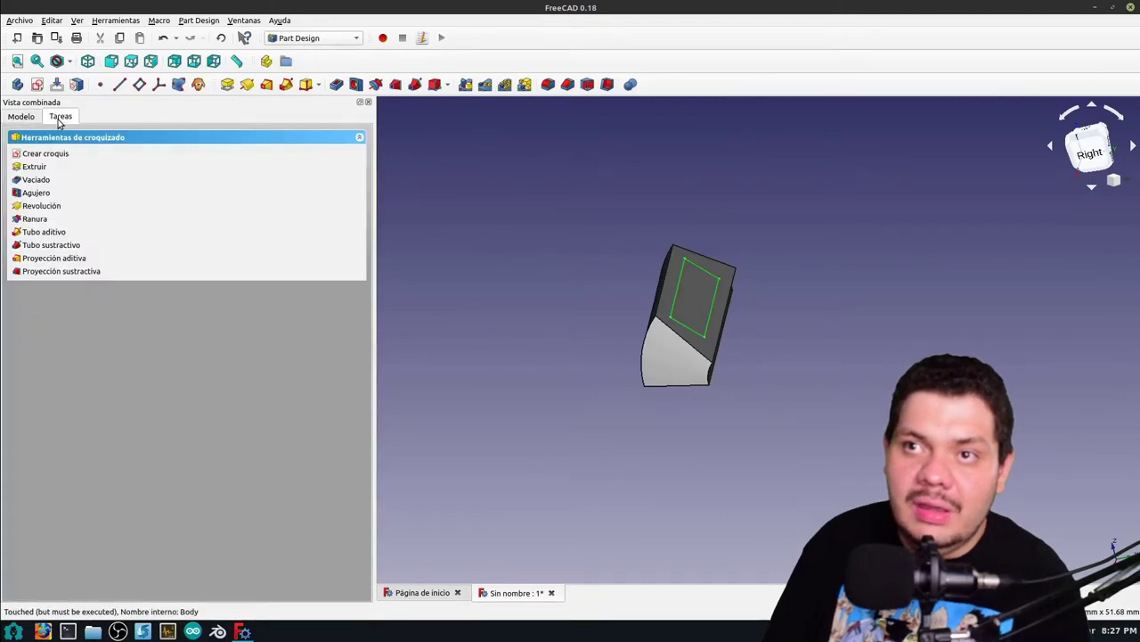
click(70, 180)
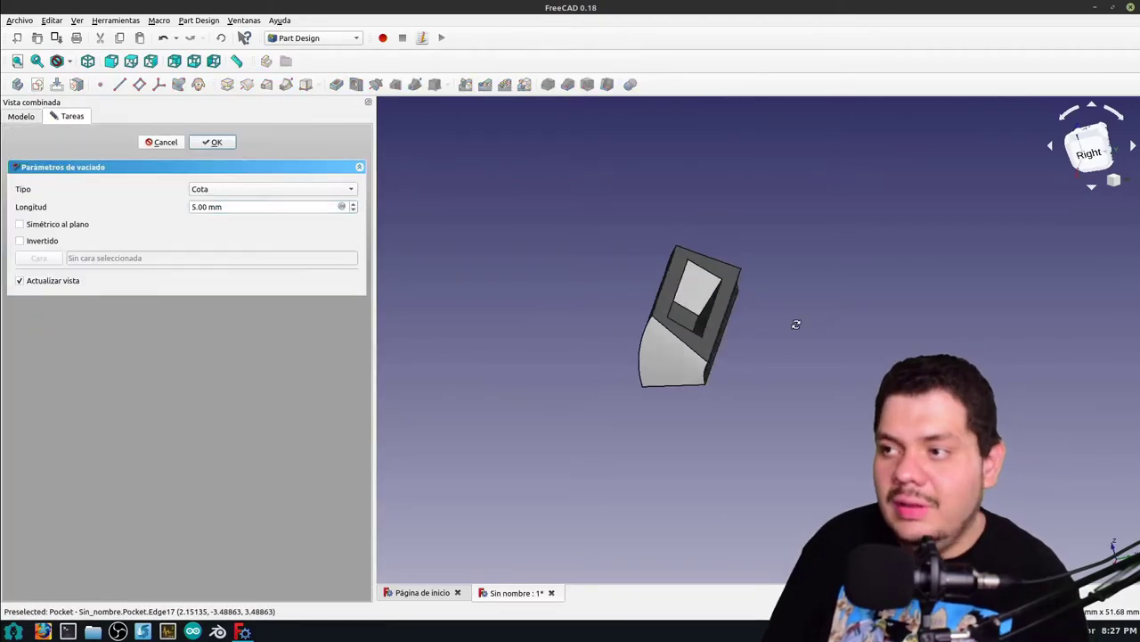
middle_drag(797, 321, 756, 361)
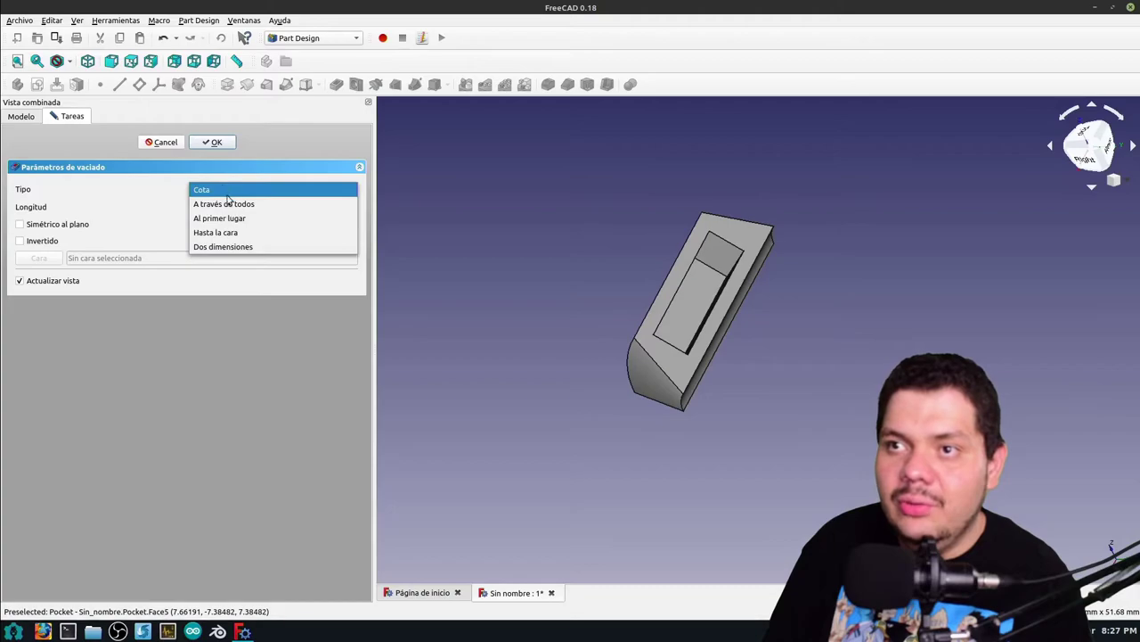
click(229, 201)
key(Return)
mouse_move(865, 242)
middle_down()
mouse_move(905, 225)
mouse_move(911, 365)
mouse_move(525, 341)
mouse_move(442, 347)
middle_up()
middle_drag(802, 347, 713, 356)
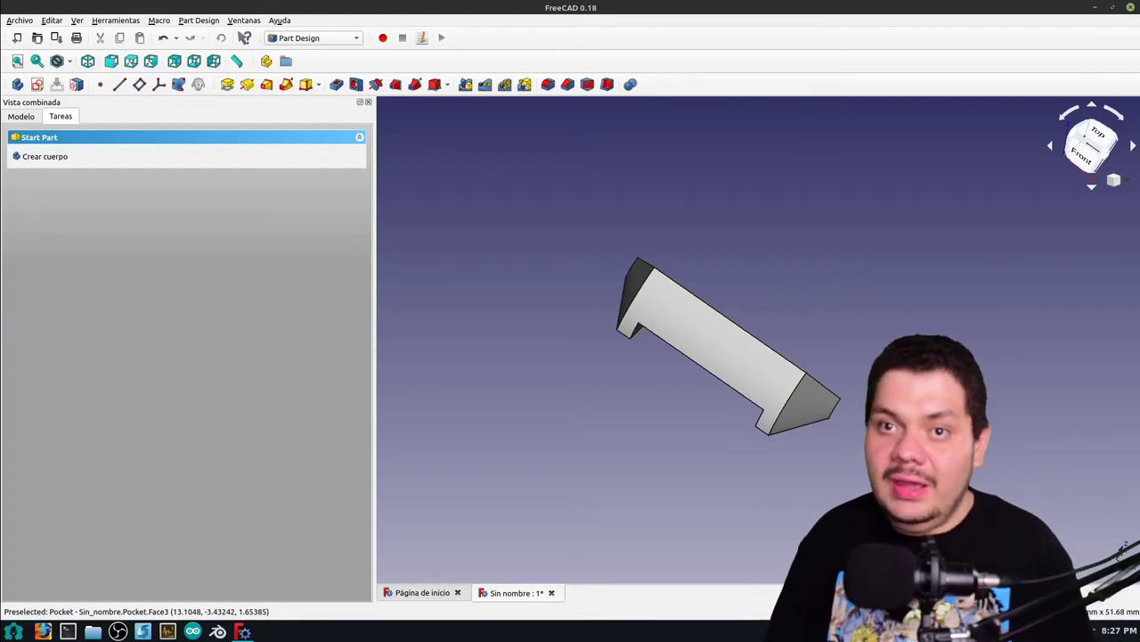
middle_drag(822, 361, 697, 364)
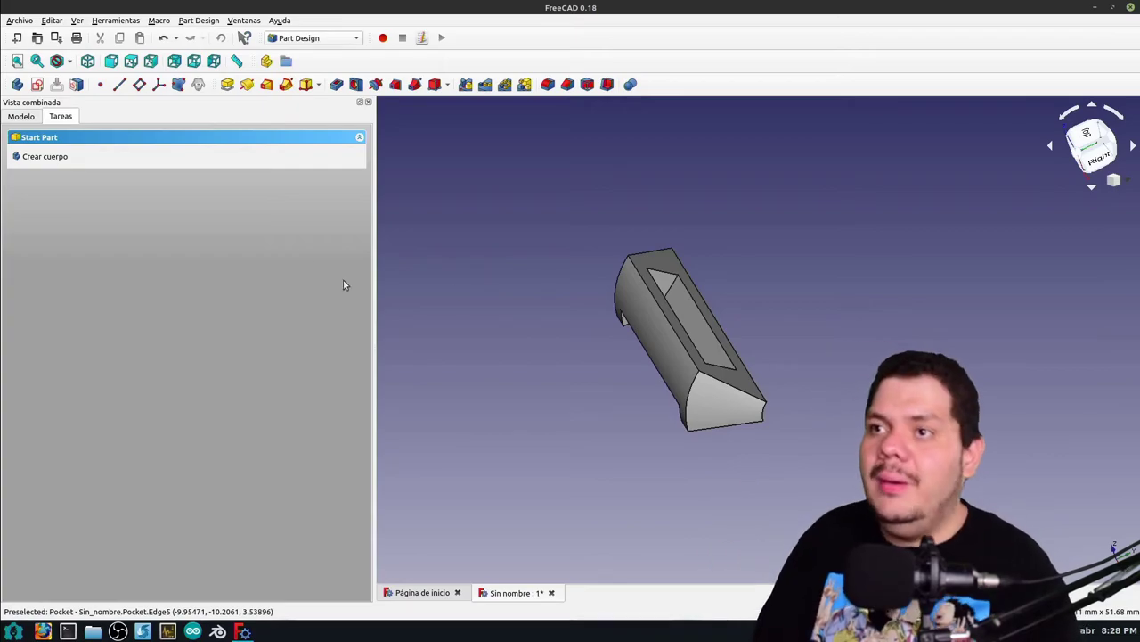
Sketch a closed eight-line stepped profile on XZ_Plane with its right edge on the V-axis
click(37, 83)
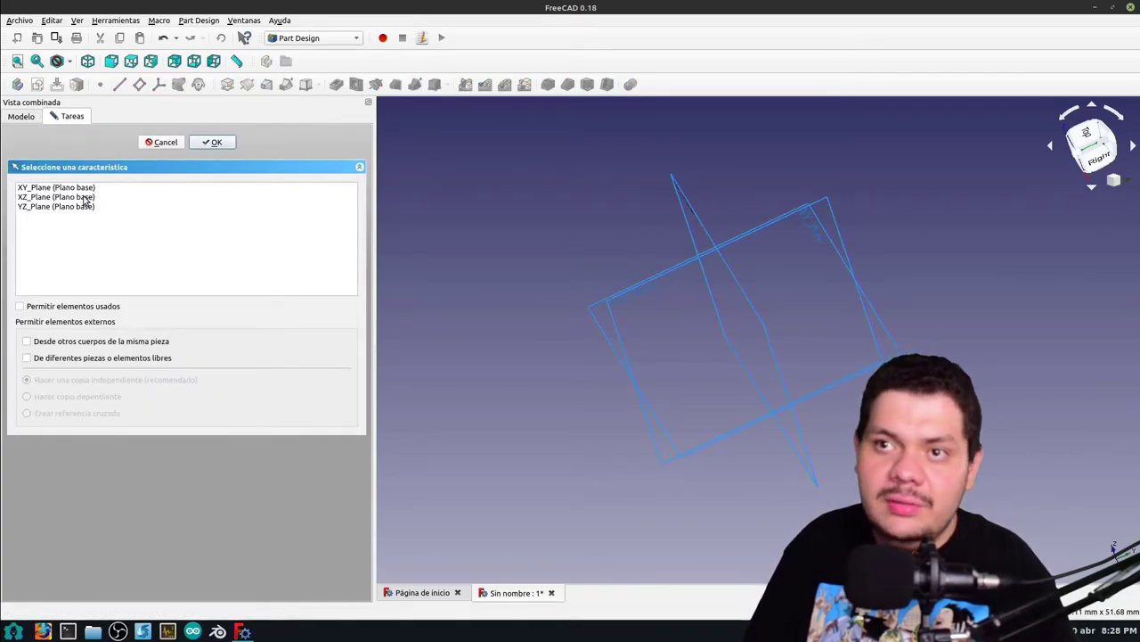
click(216, 143)
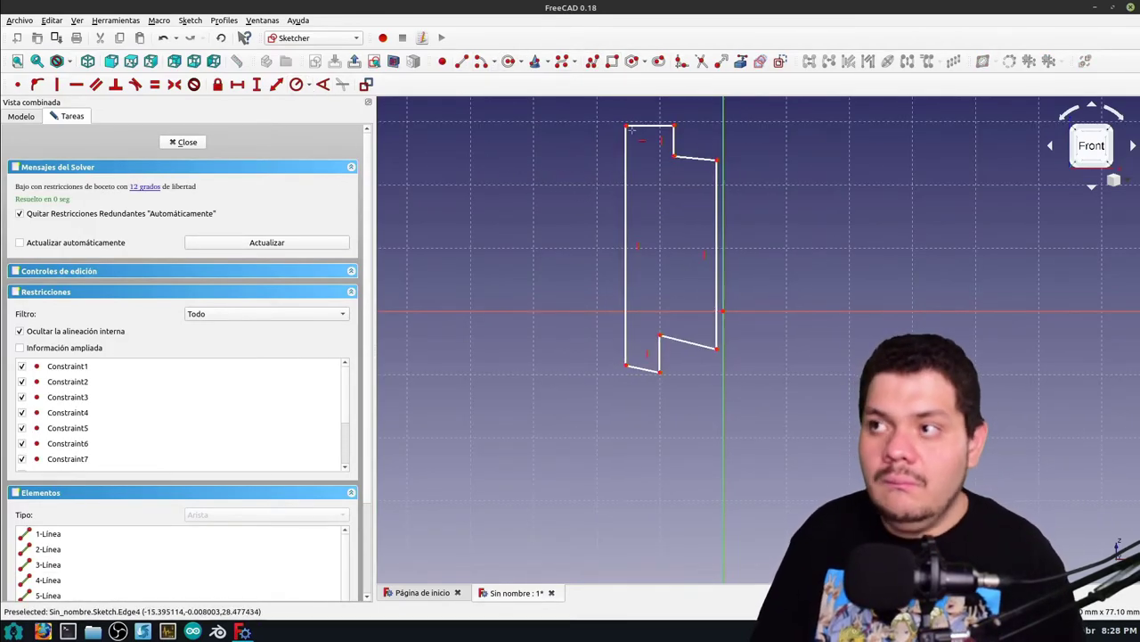
key(o)
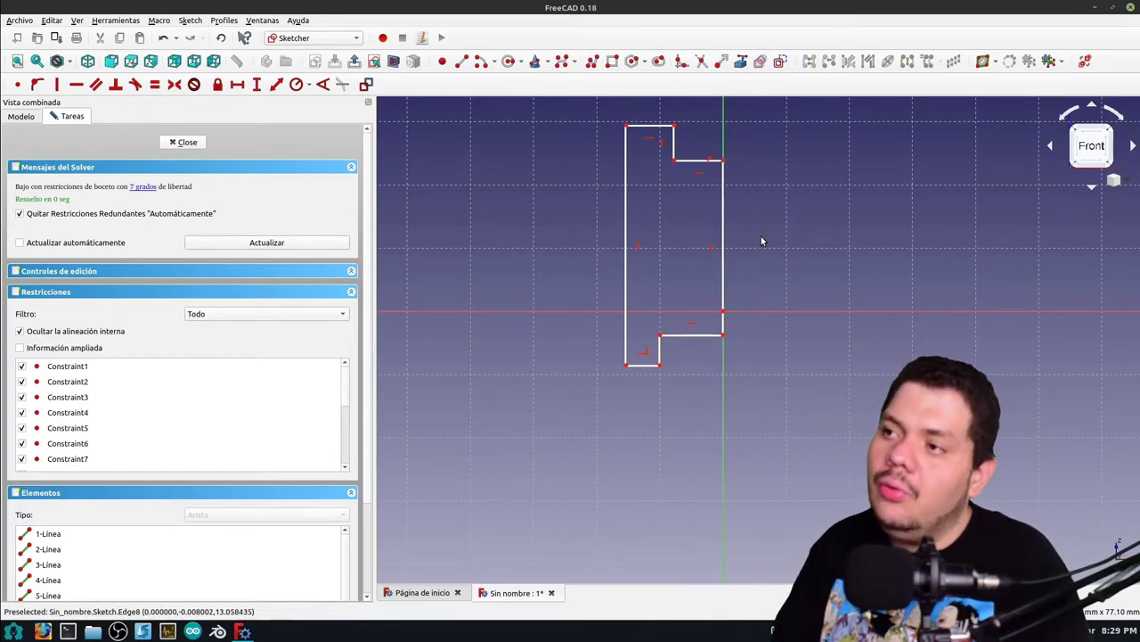
click(186, 142)
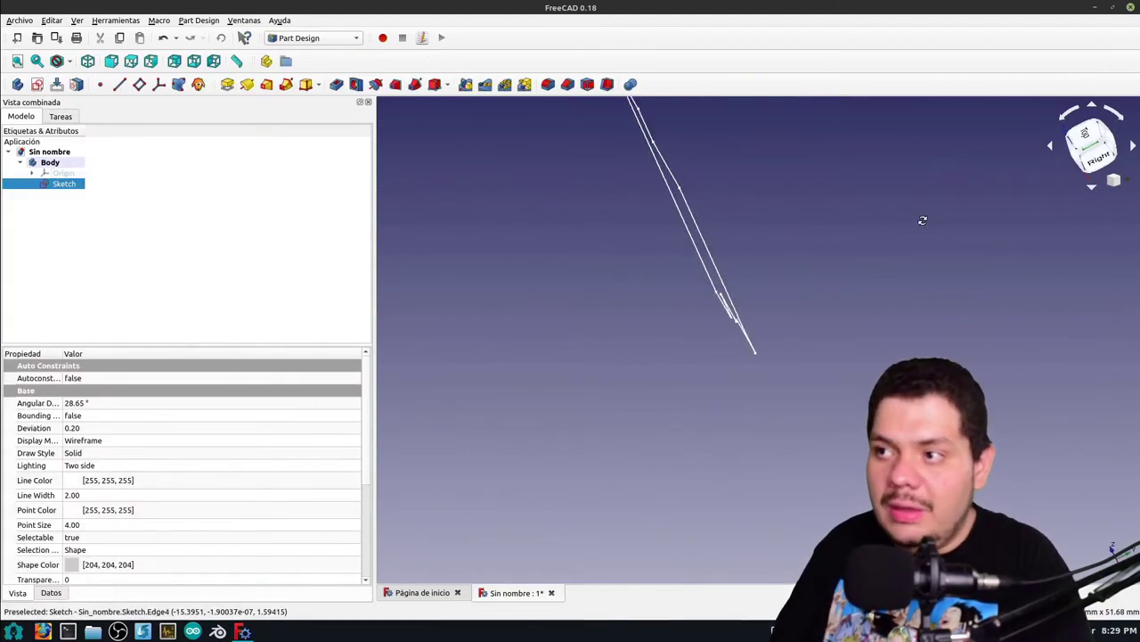
Revolve the stepped profile 360° about the sketch's vertical axis and inspect the hollow tube
click(61, 117)
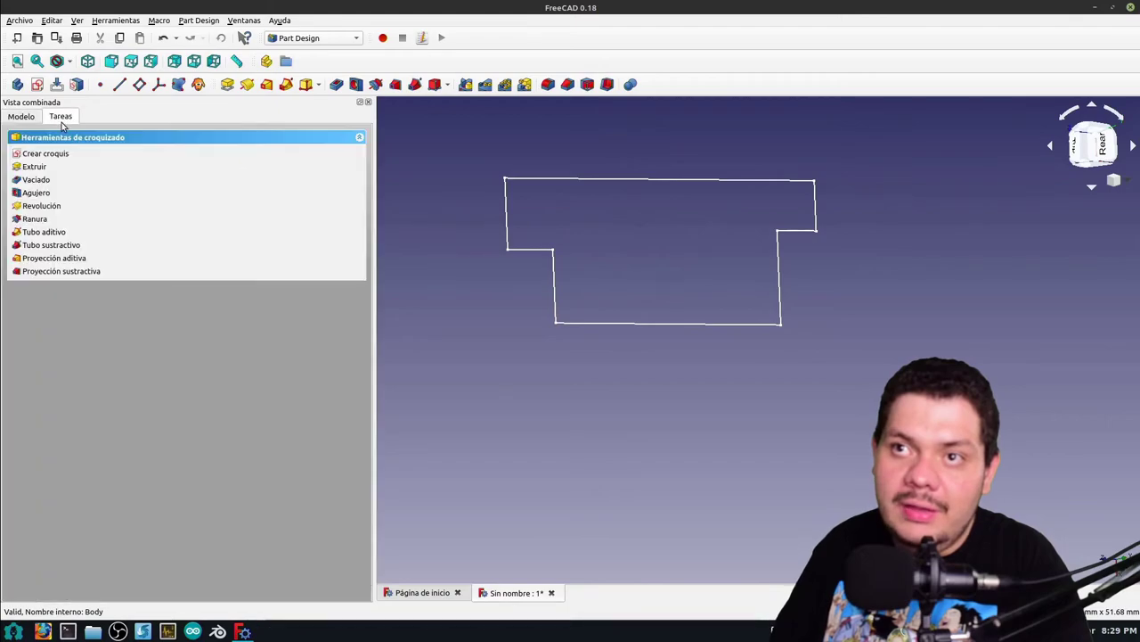
click(53, 206)
middle_drag(669, 369, 818, 375)
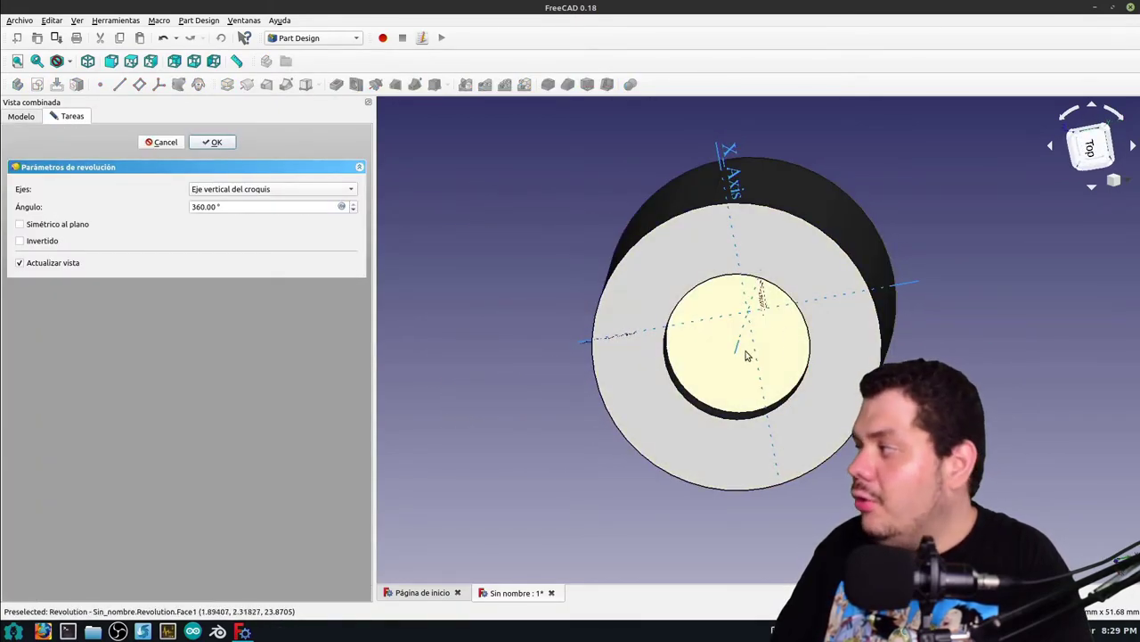
middle_drag(710, 368, 893, 354)
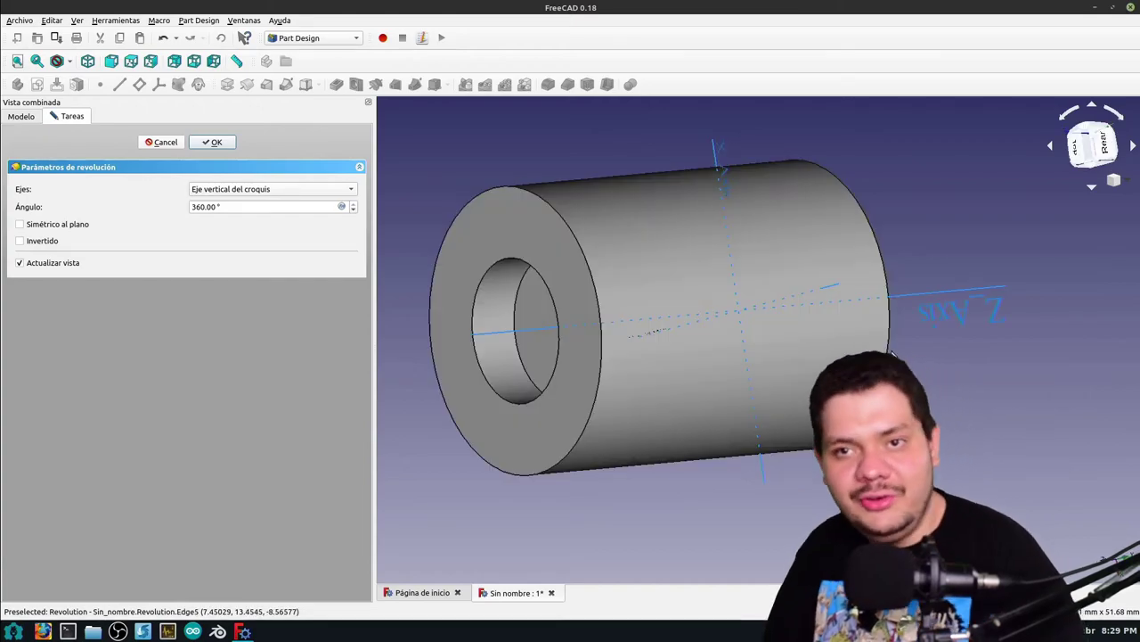